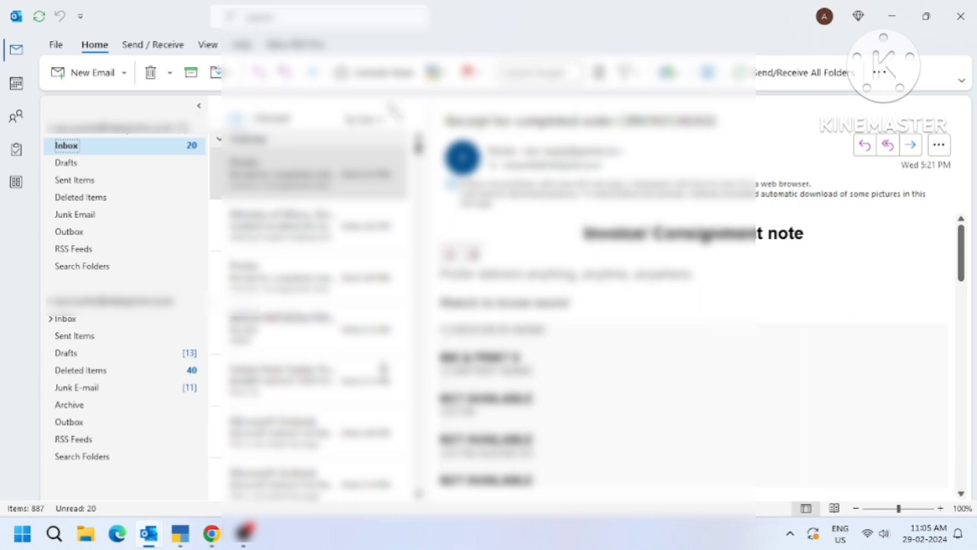
Step: Open a blank new email to check the signature it inserts, and close the message without sending
left_click(75, 86)
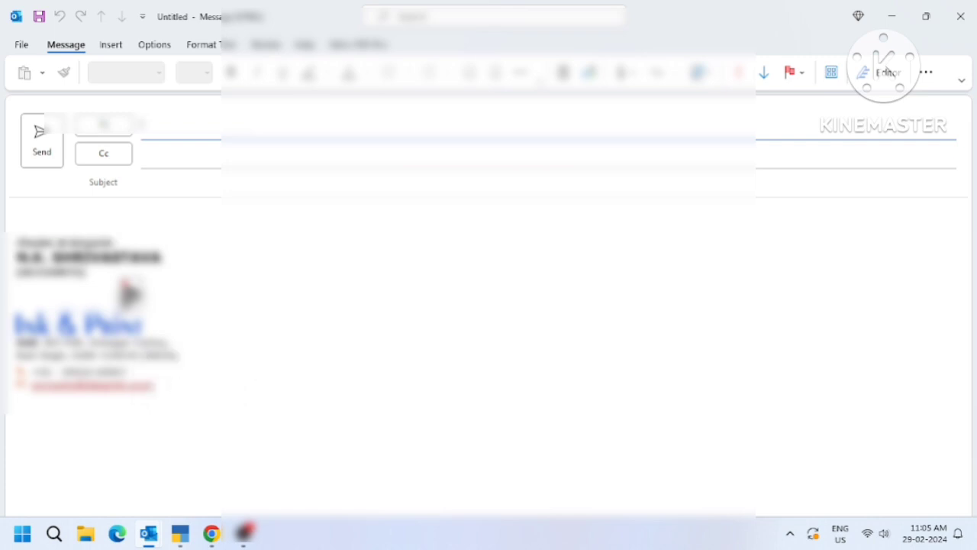
left_click(961, 15)
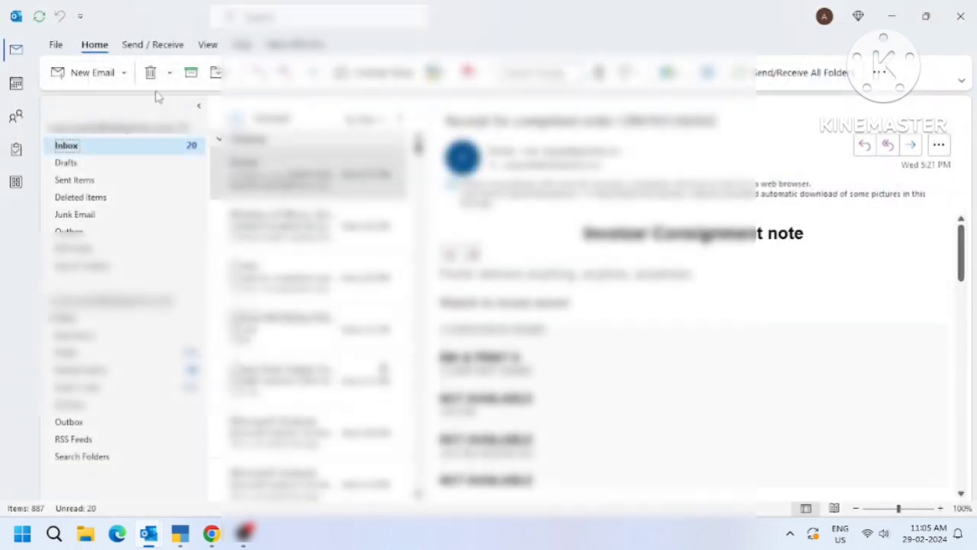
left_click(87, 72)
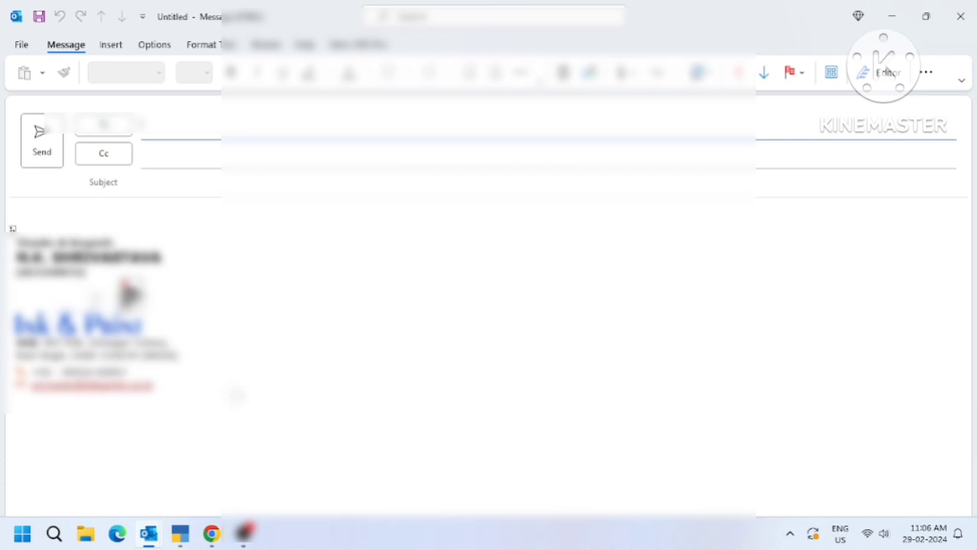
left_click(961, 16)
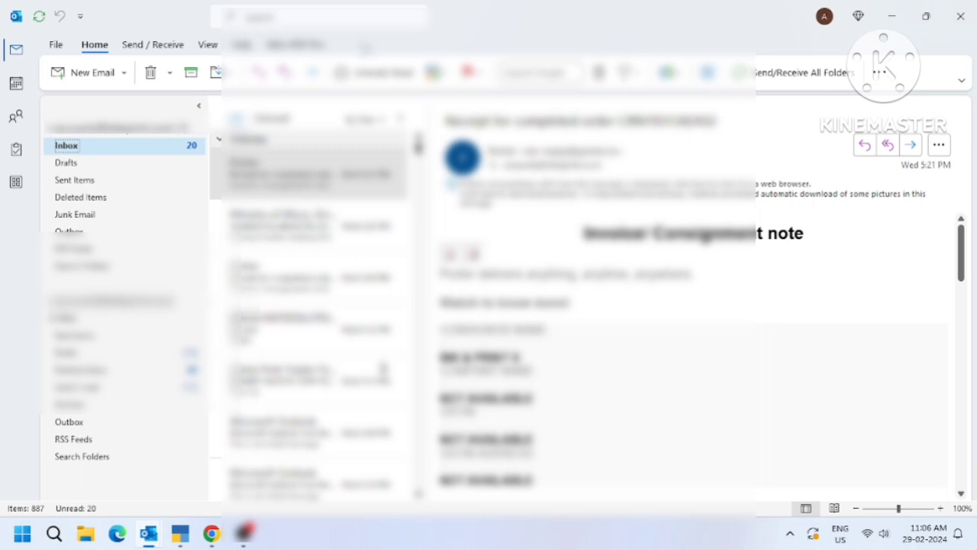
Step: Open the signature editor from the mail section of the Outlook options
left_click(60, 48)
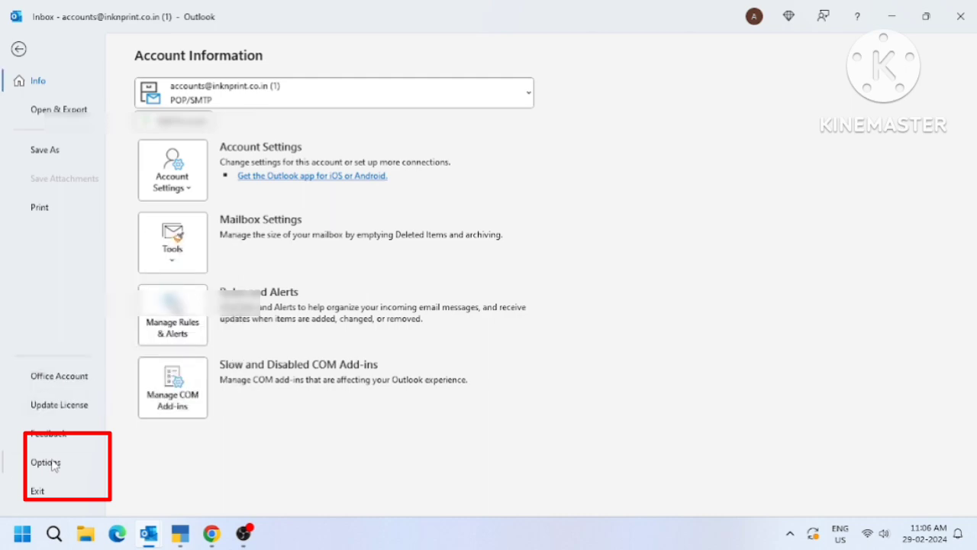
left_click(46, 462)
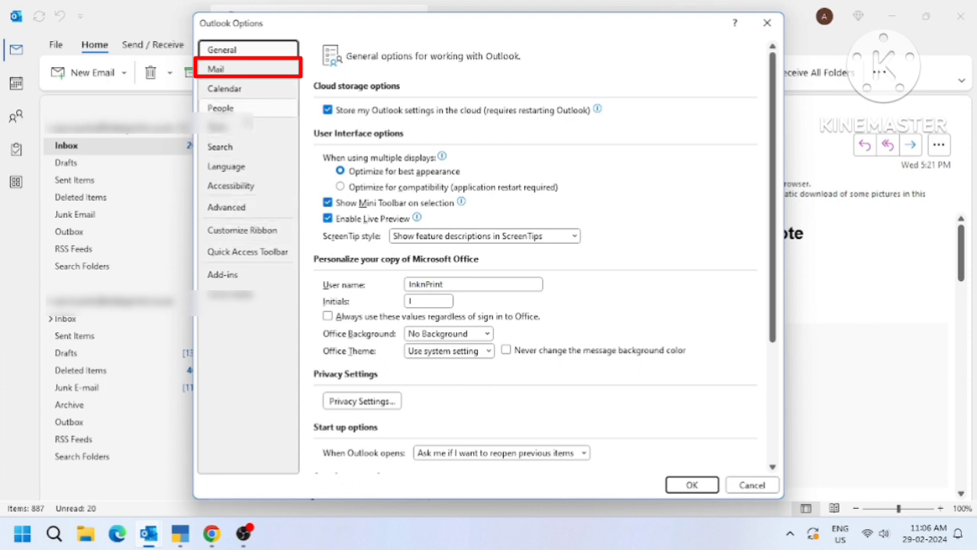
left_click(237, 77)
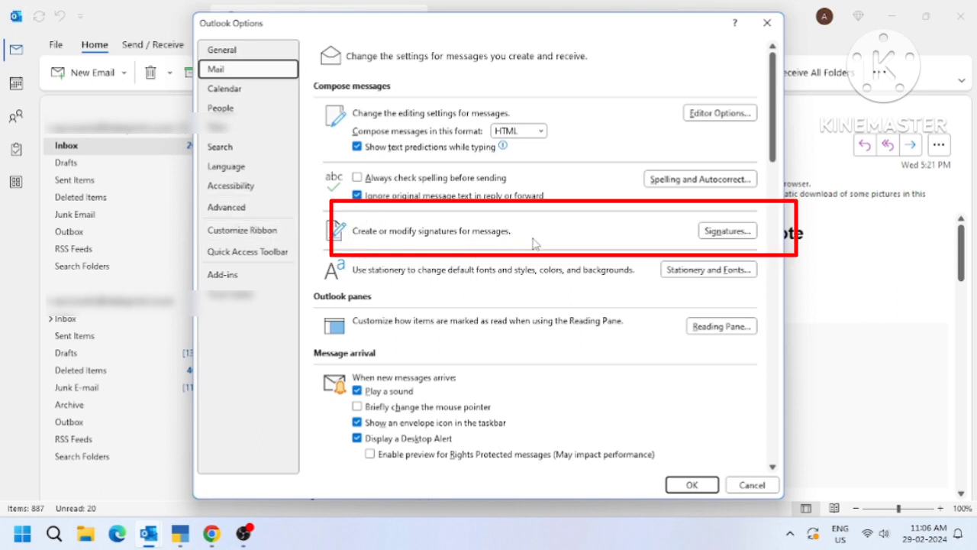
left_click(722, 236)
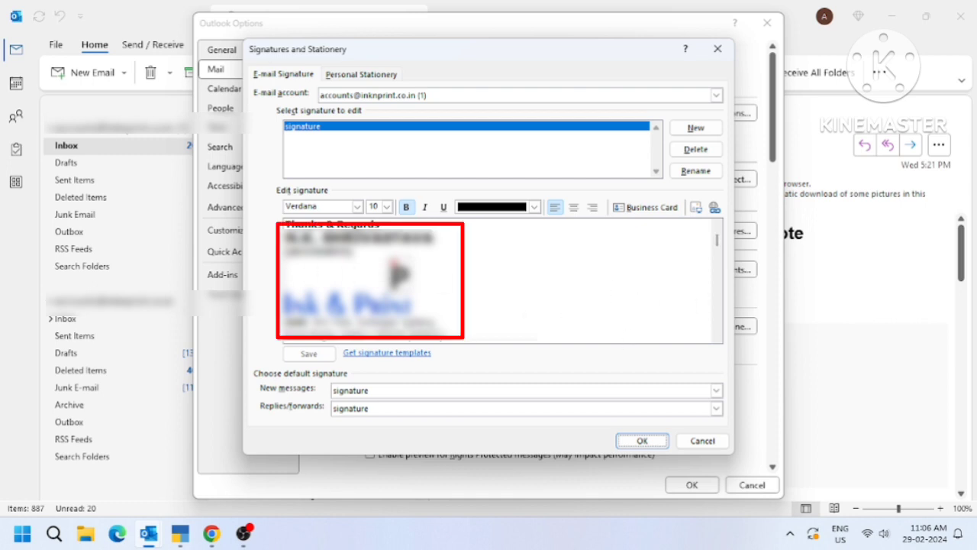
Step: Review the existing signature's content, its e-mail account choices and the rename option without changing them
scroll(718, 241, "down", 8)
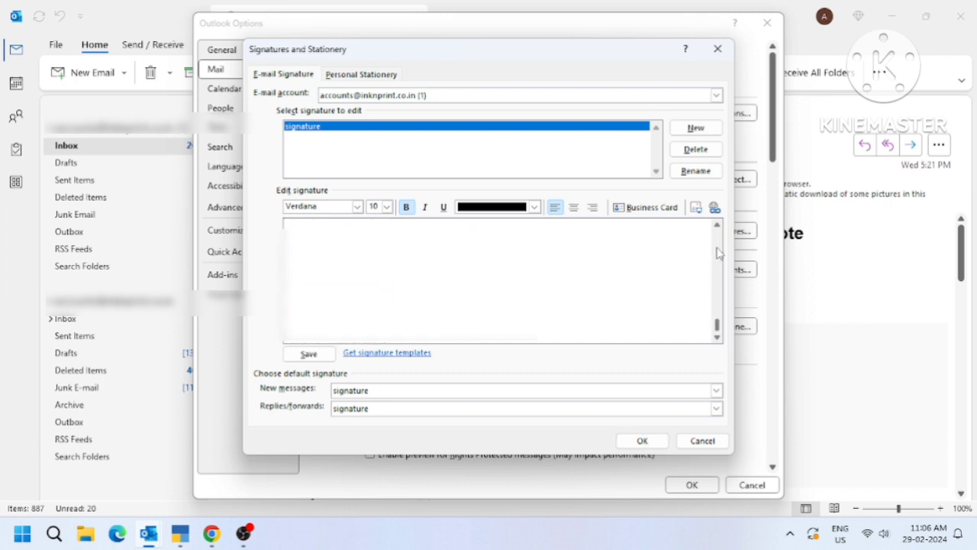
left_click_drag(716, 325, 720, 239)
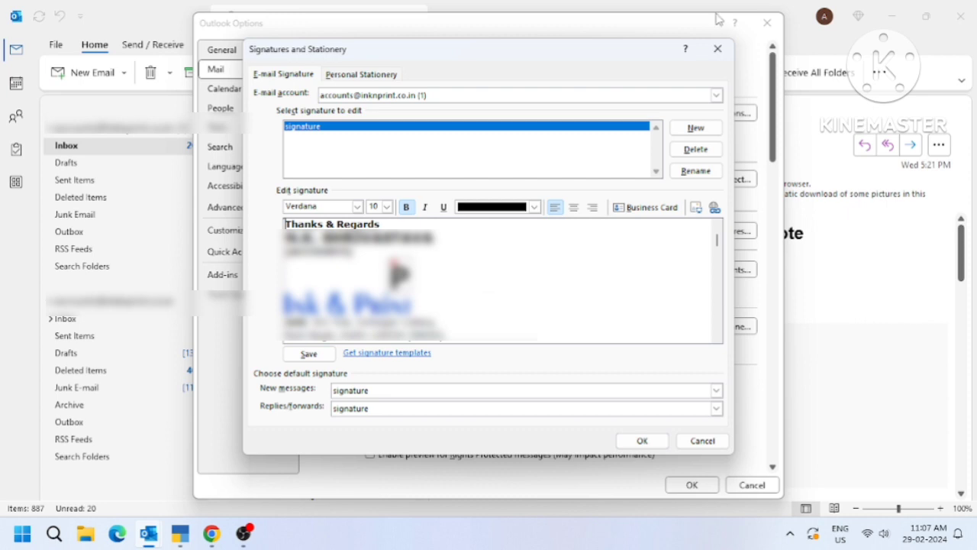
left_click(715, 95)
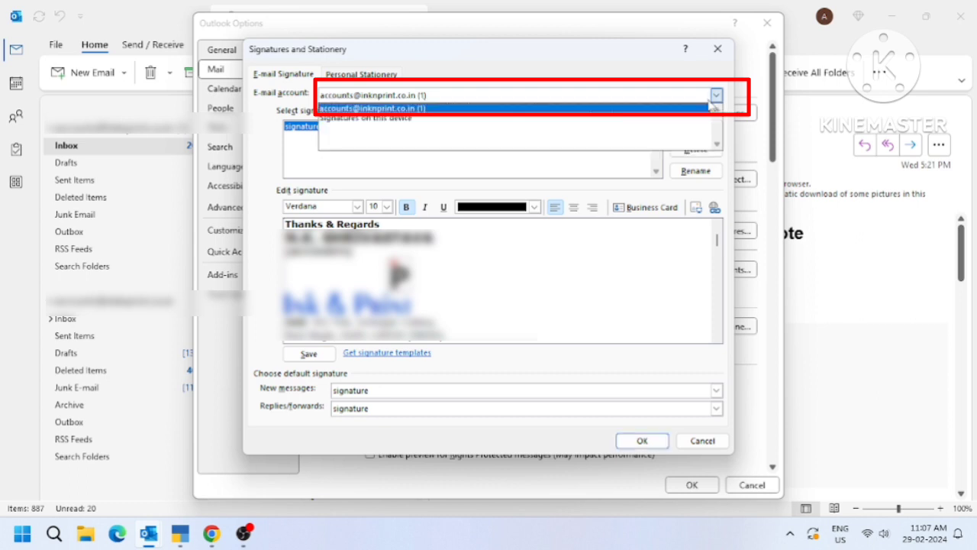
left_click(709, 106)
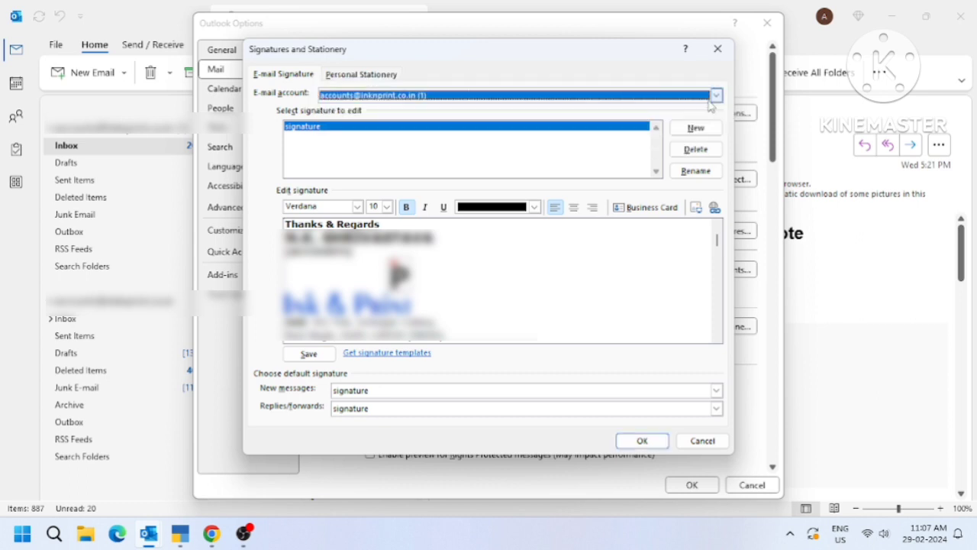
left_click(695, 171)
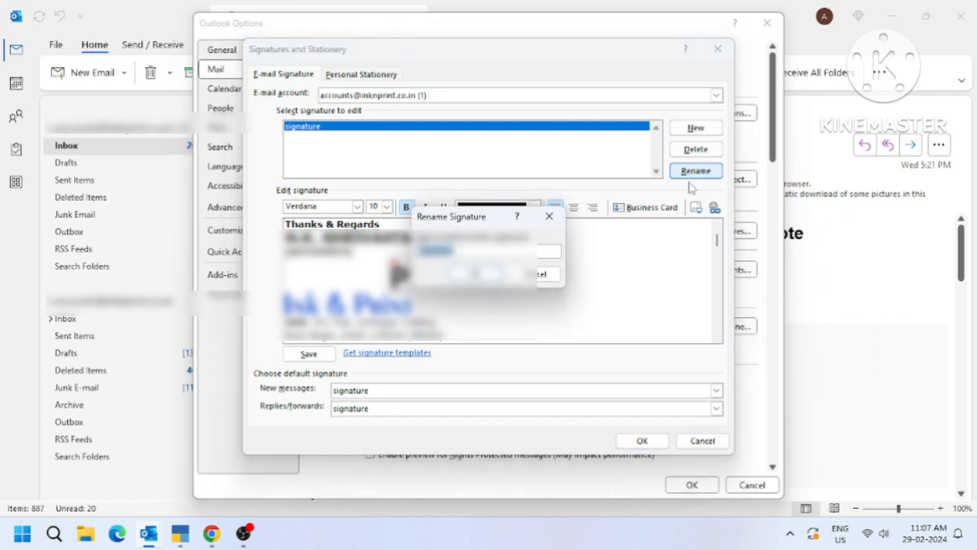
left_click(549, 217)
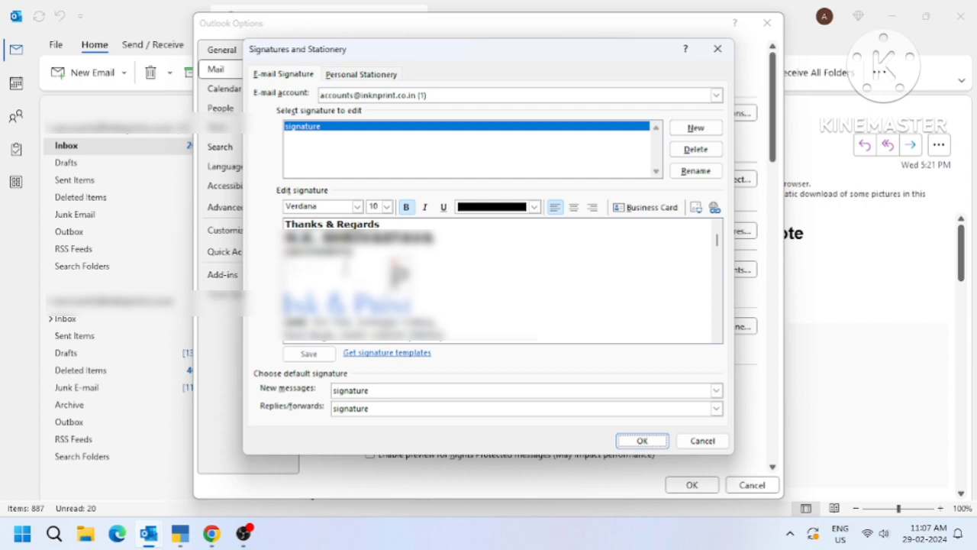
left_click(717, 242)
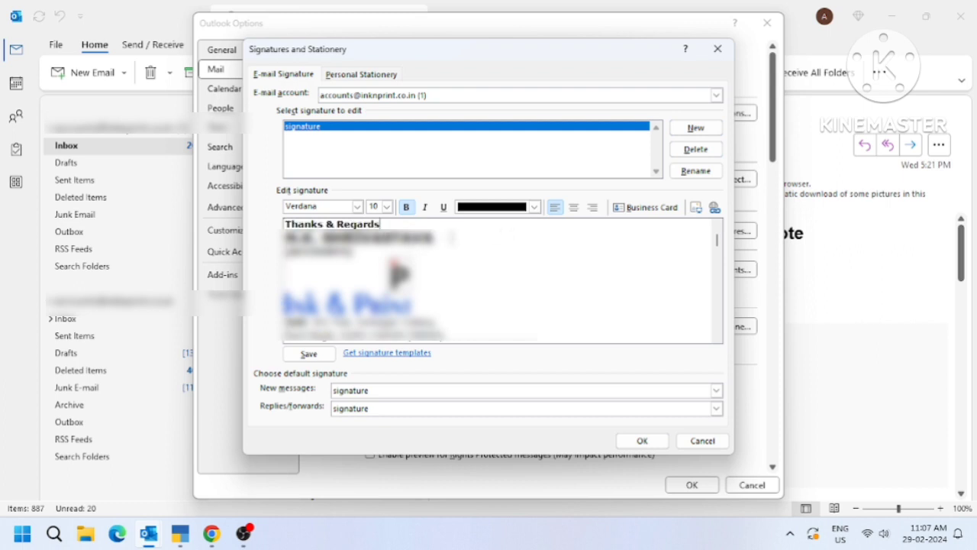
Step: Clear the old name from the line below "Thanks & Regards" in the signature
left_click(447, 238)
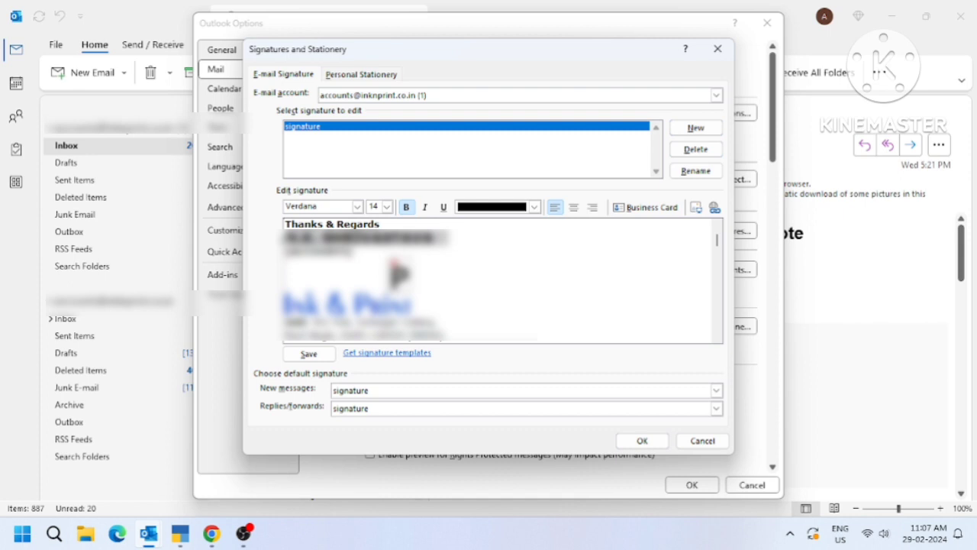
type("AB")
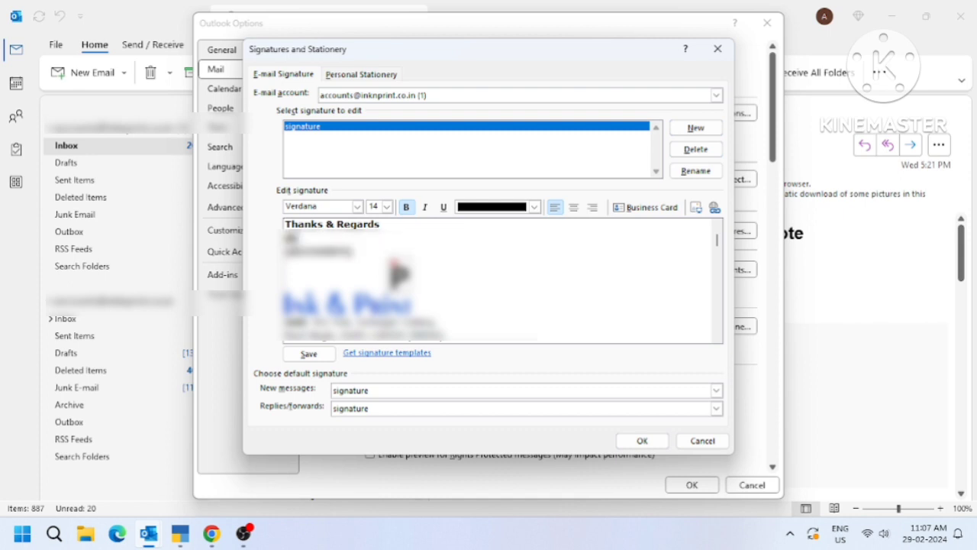
type("HISHEK")
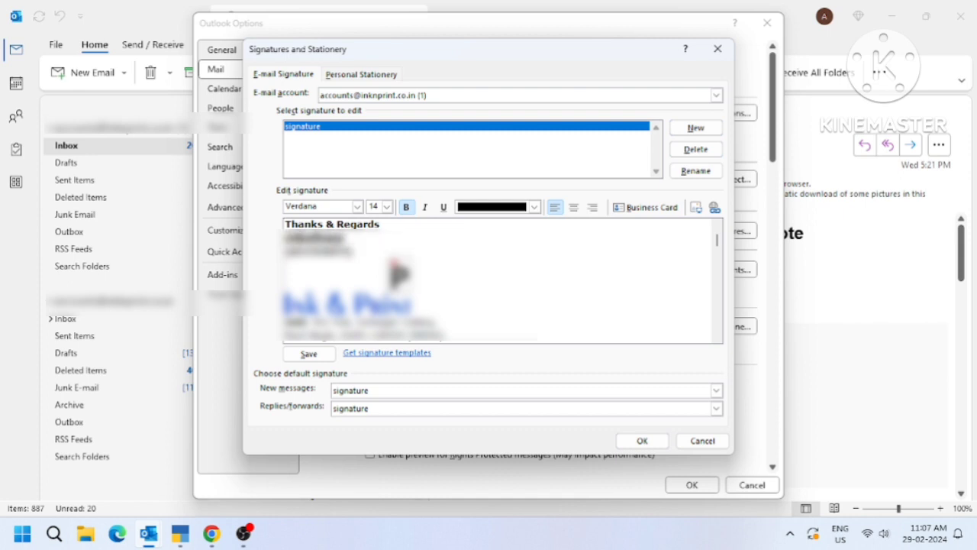
key("BackSpace")
key("BackSpace")
key("BackSpace")
key("BackSpace")
key("BackSpace")
key("BackSpace")
key("BackSpace")
key("BackSpace")
type("A")
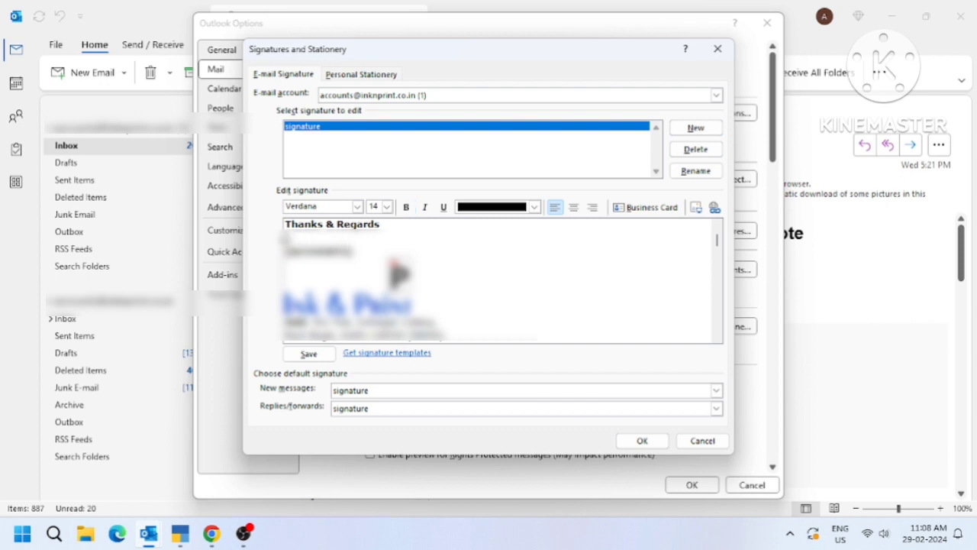
type("ABCD")
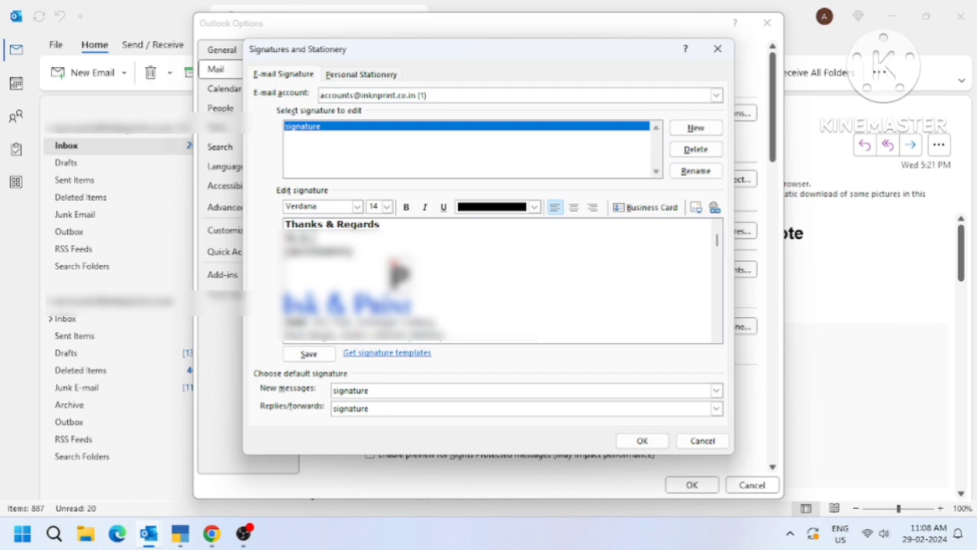
type(" SINGH")
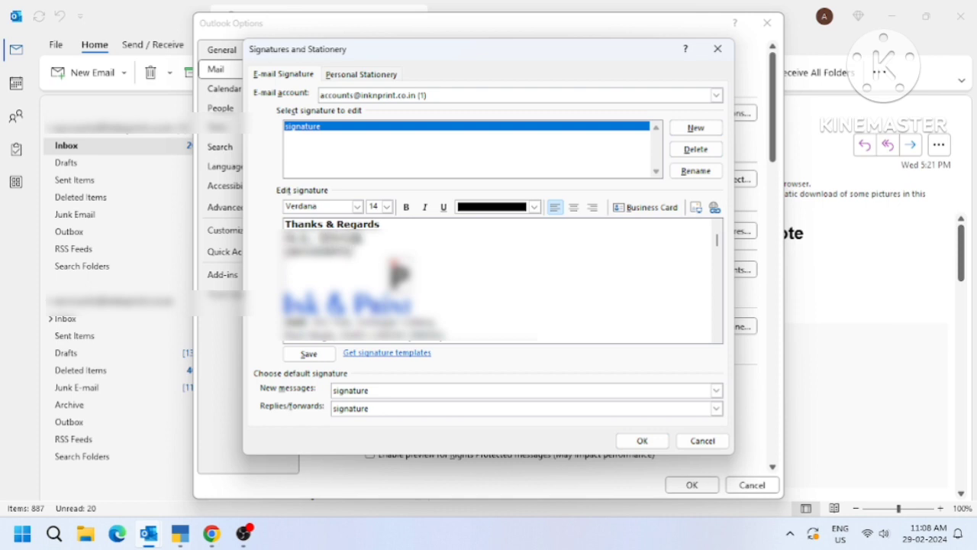
type("stava")
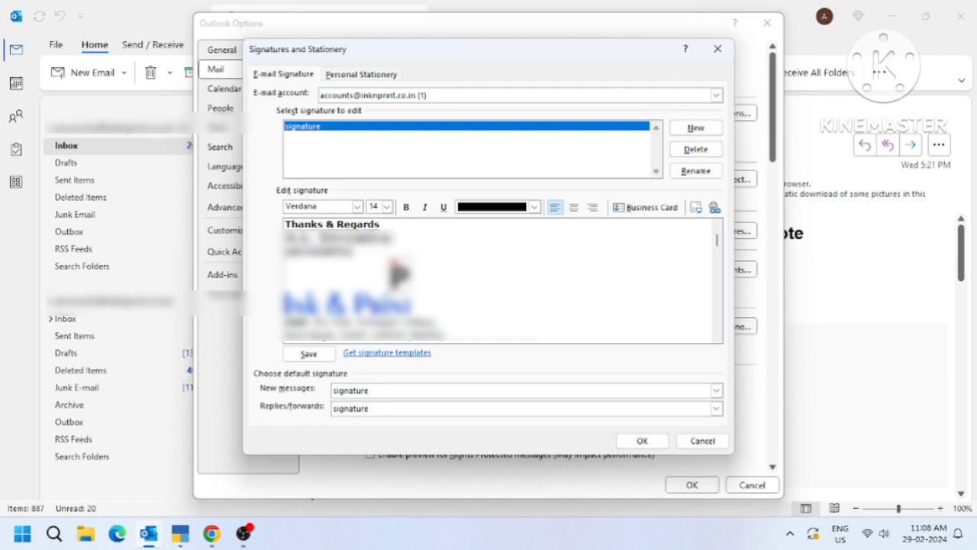
Step: Enter the sender's full name on the line below "Thanks & Regards" in the signature
key("BackSpace")
key("BackSpace")
key("BackSpace")
key("BackSpace")
type("tavaA")
key("BackSpace")
Step: Make the entire sender's name line in the signature bold
left_click_drag(398, 238, 285, 239)
left_click_drag(385, 238, 295, 238)
key("shift+Left")
key("shift+Left")
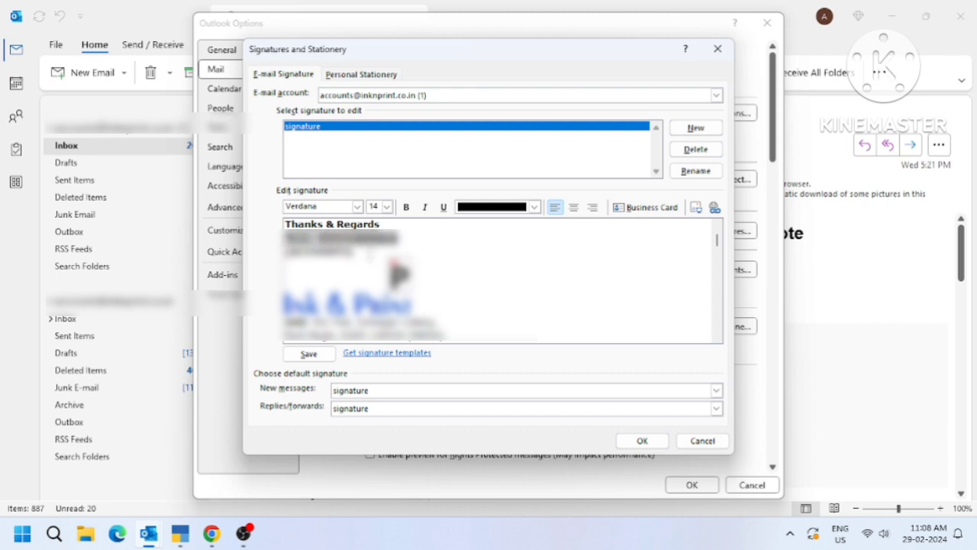
left_click(407, 208)
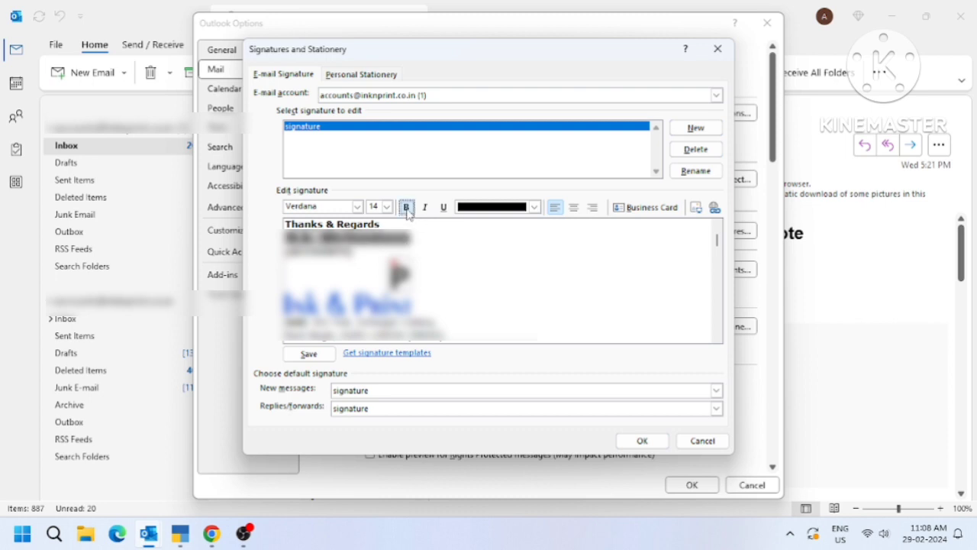
Step: Check the contacts offered for a business card and browse the available signature fonts without choosing any
left_click(646, 207)
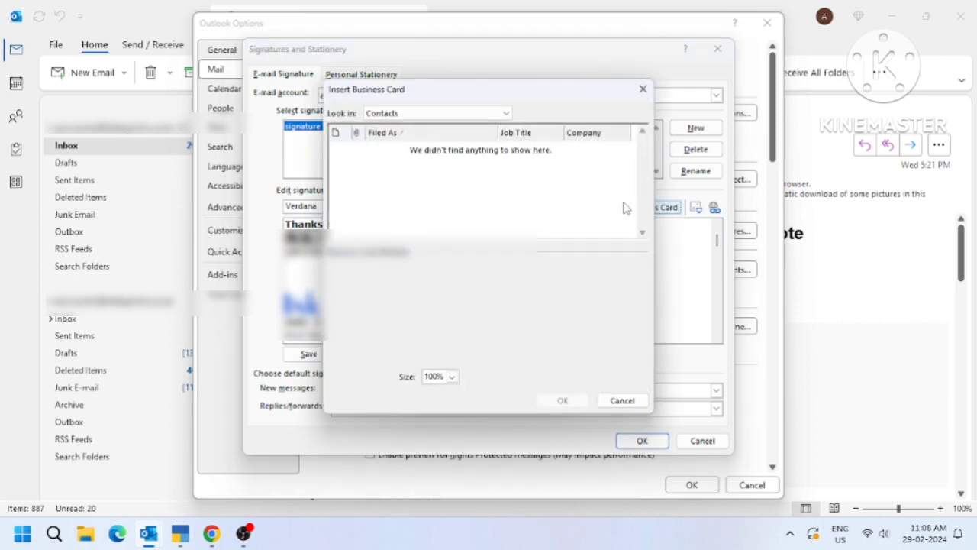
left_click(642, 90)
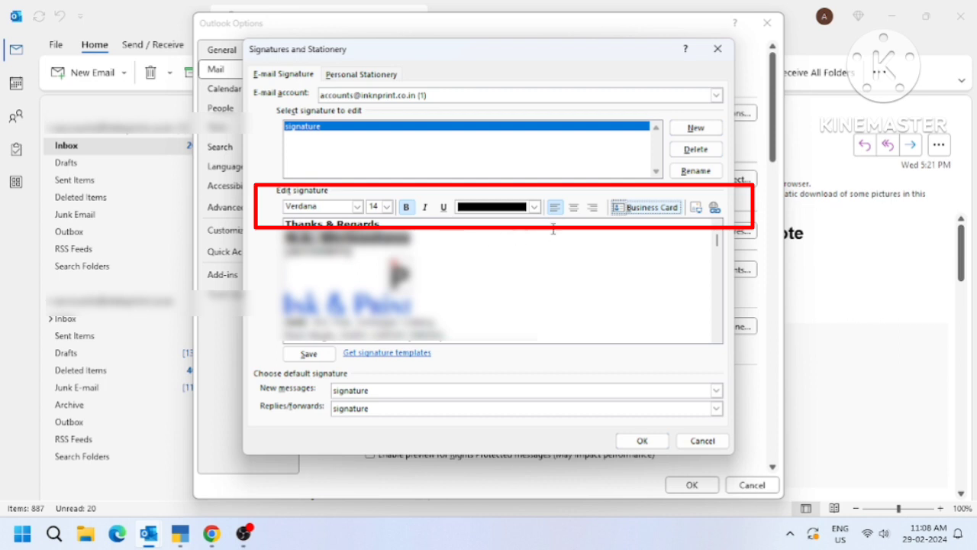
left_click(355, 208)
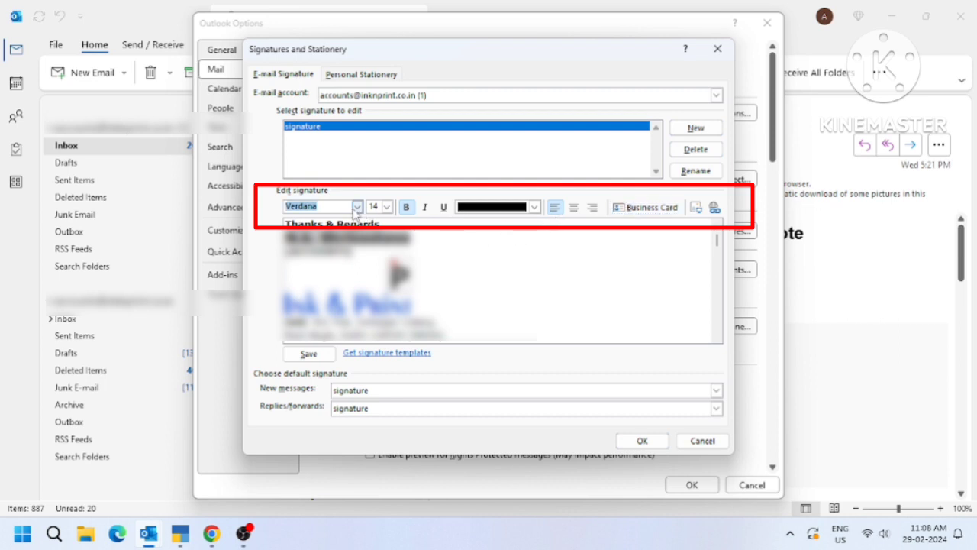
left_click(356, 206)
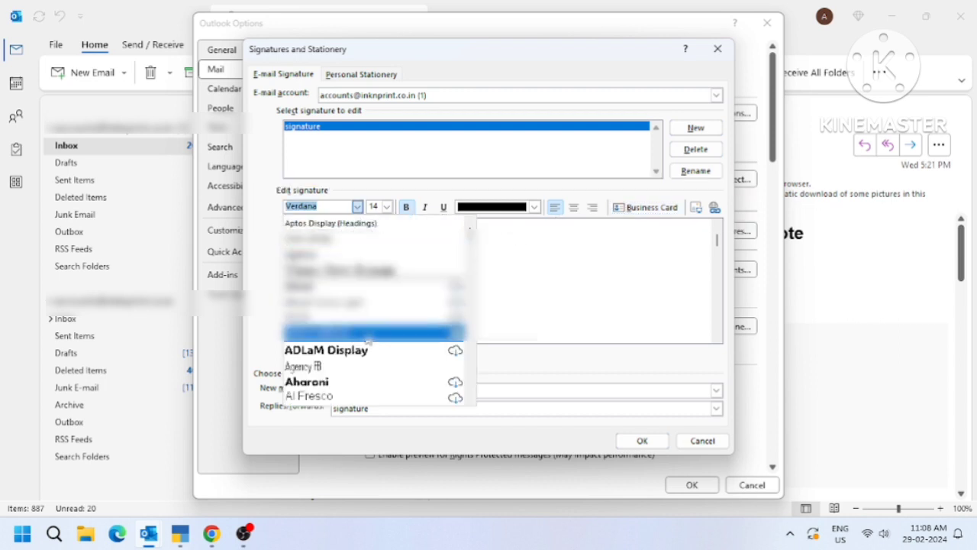
scroll(468, 404, "down", 3)
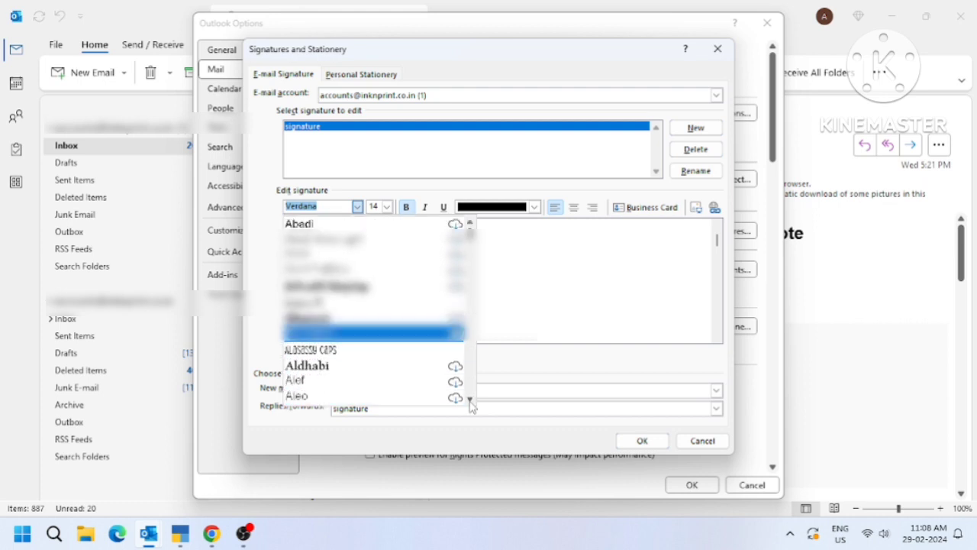
scroll(470, 405, "down", 5)
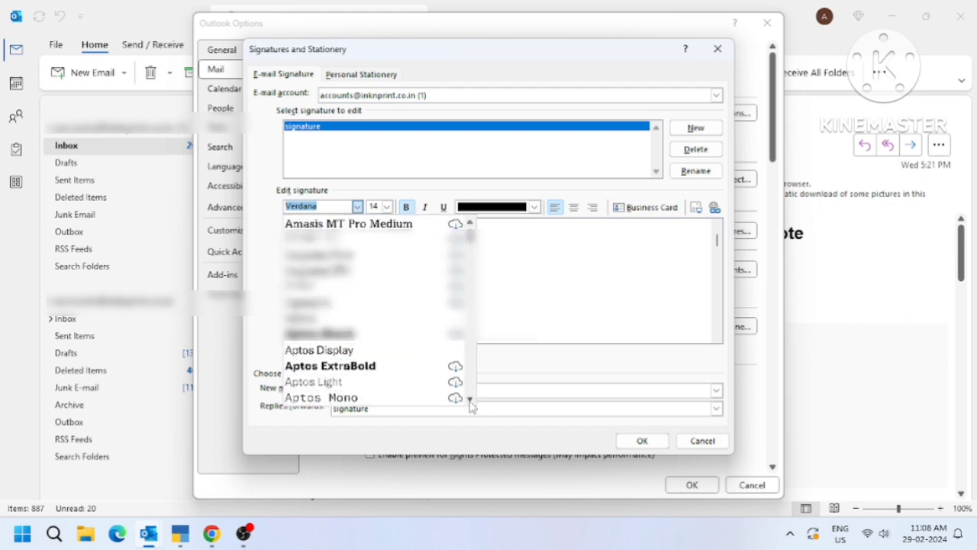
left_click(611, 267)
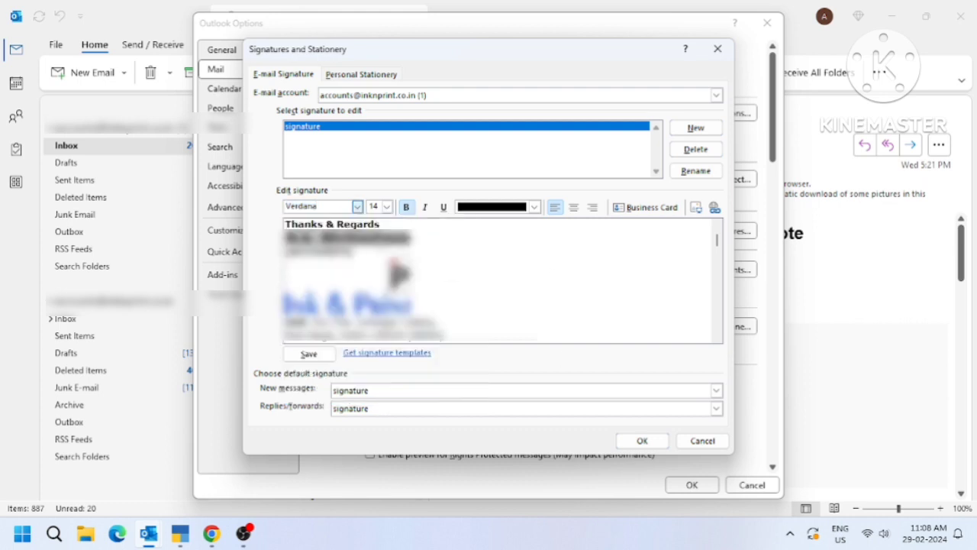
Step: Try font sizes between 12 and 18 on the sender's name line in the signature and settle on 16
left_click(387, 207)
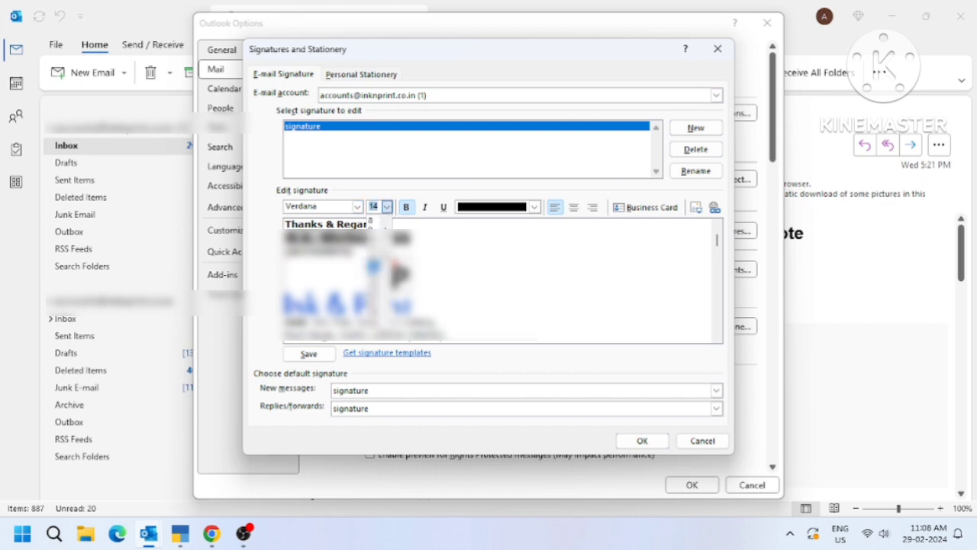
left_click(372, 271)
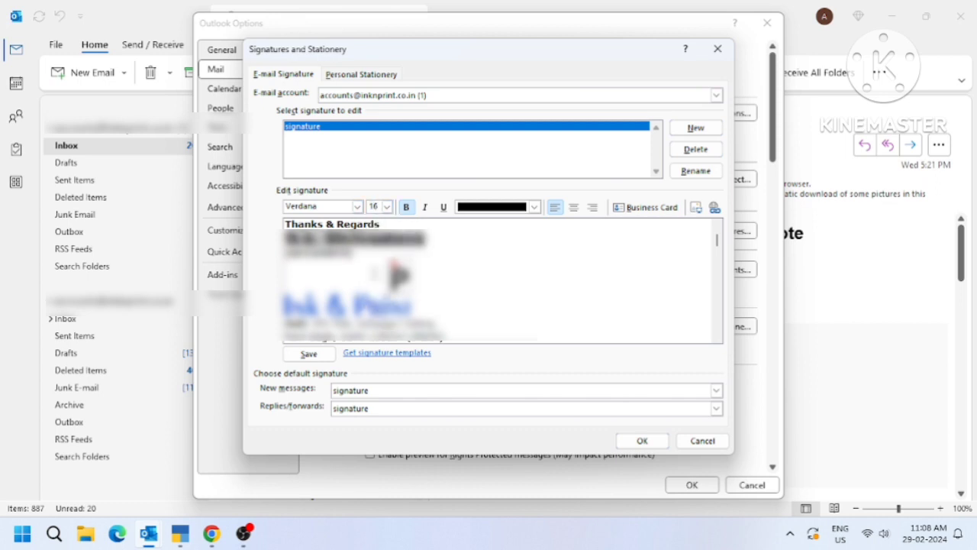
left_click(387, 207)
left_click(374, 283)
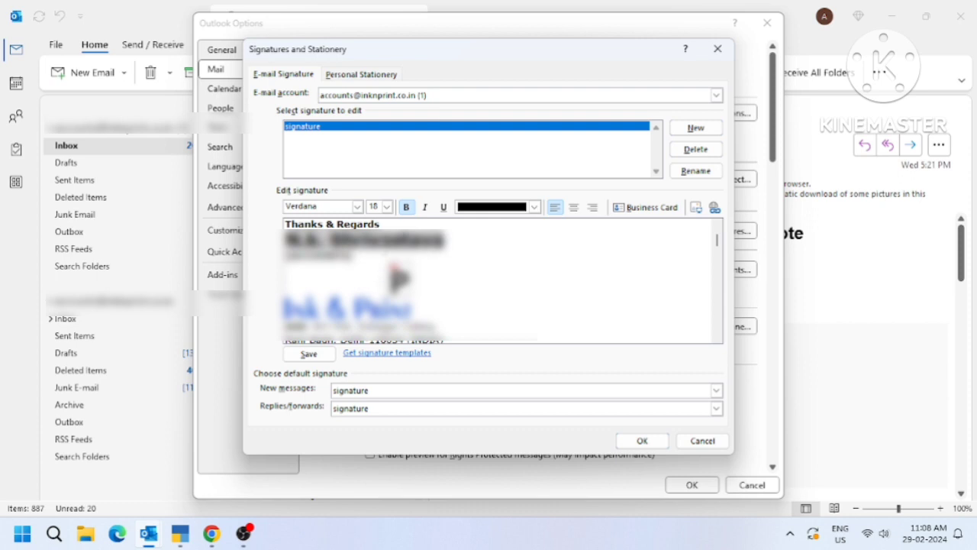
left_click(387, 207)
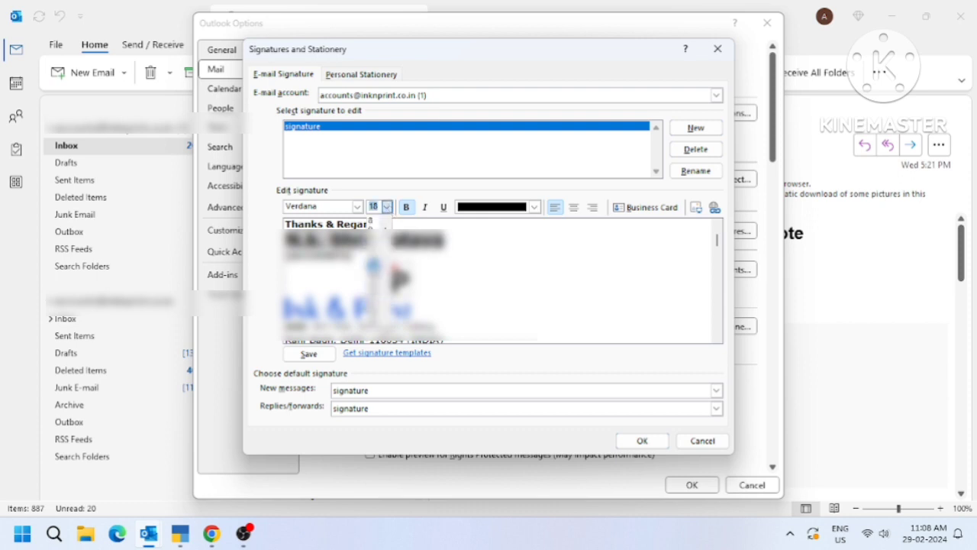
left_click(373, 261)
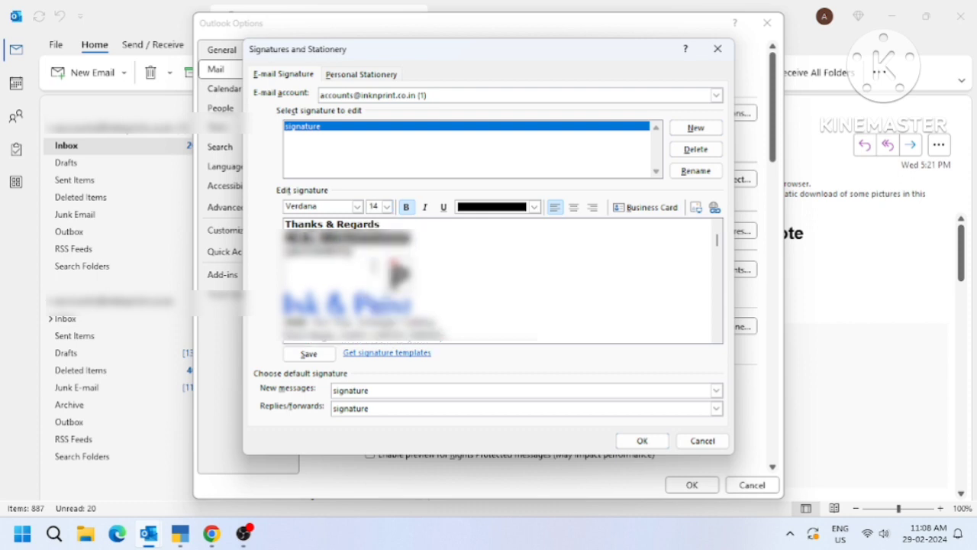
left_click(387, 207)
left_click(372, 250)
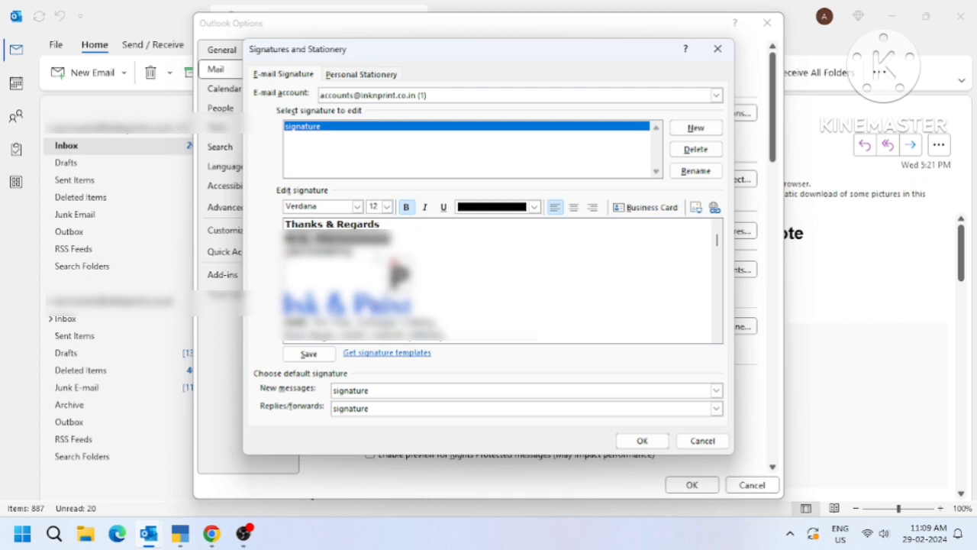
left_click(387, 207)
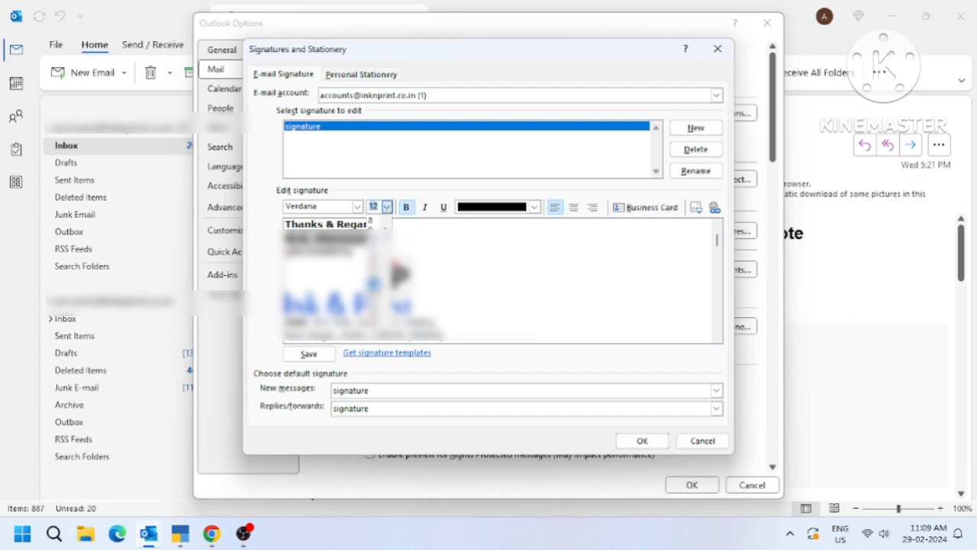
left_click(372, 283)
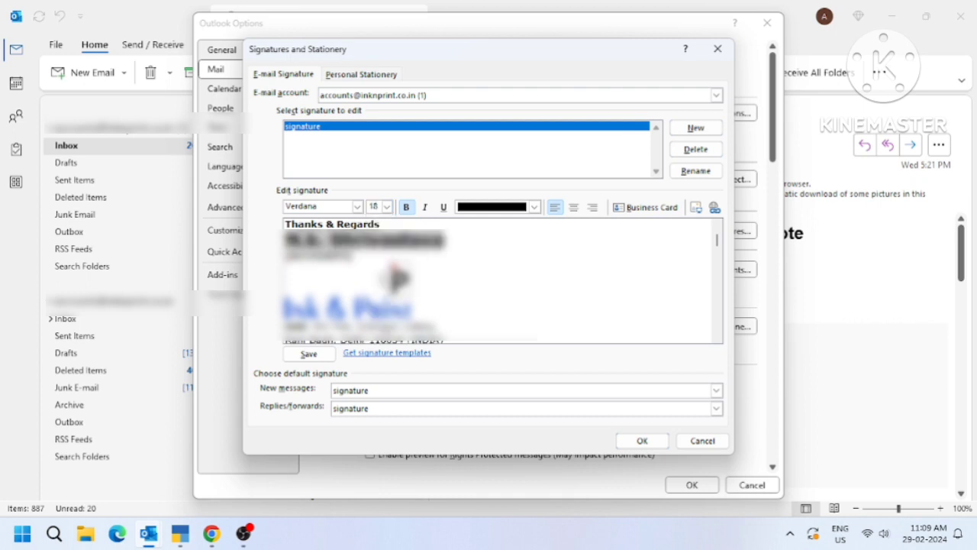
left_click(387, 206)
left_click(373, 271)
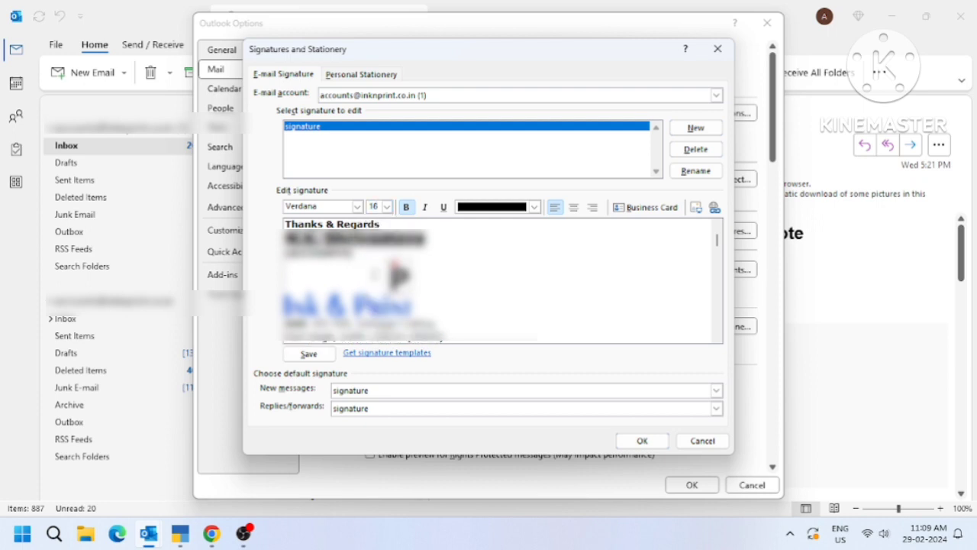
Step: Try removing bold from the sender's name line and restore it, checking the italic and underline options as well
left_click(411, 208)
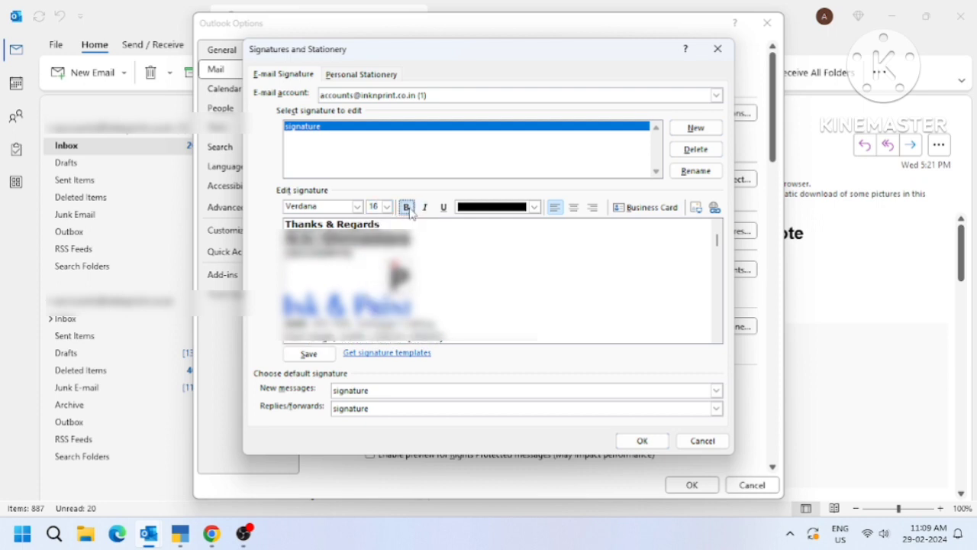
left_click(410, 208)
left_click(427, 212)
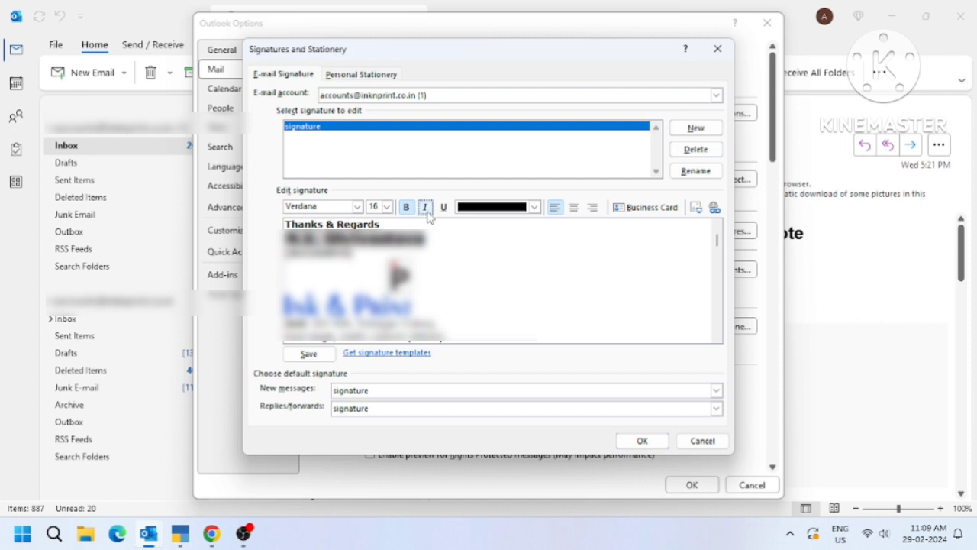
left_click(443, 210)
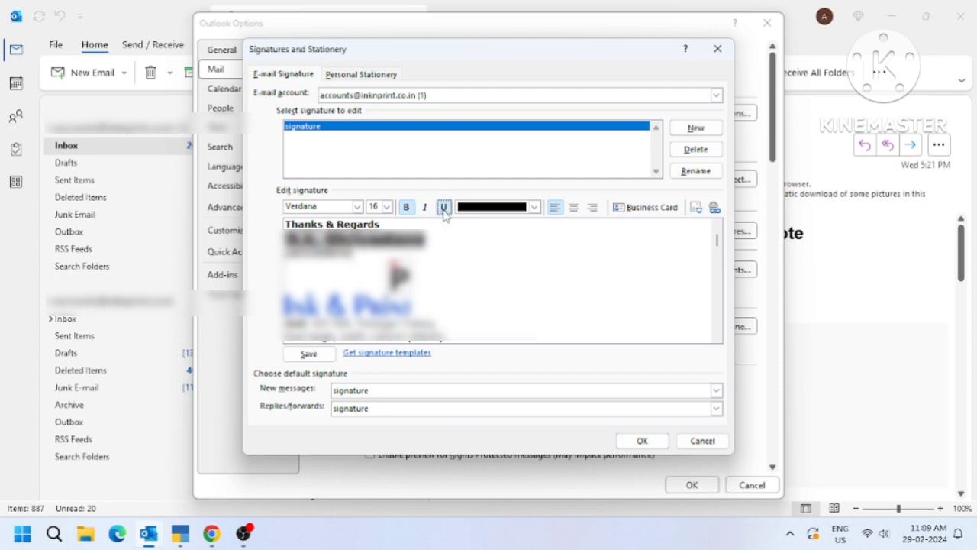
left_click(443, 208)
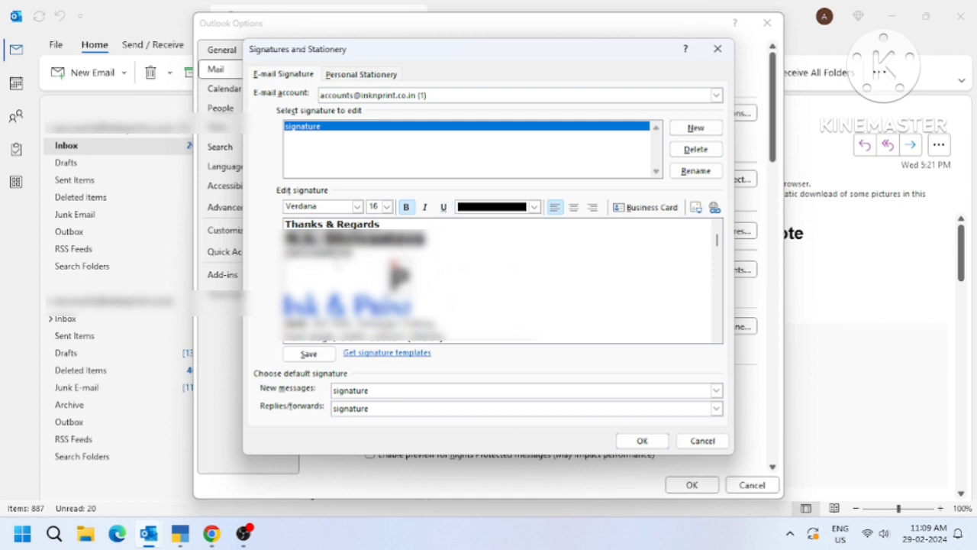
Step: Try adding extra digits at the end of the phone number line below the company address, and remove them again
left_click(718, 337)
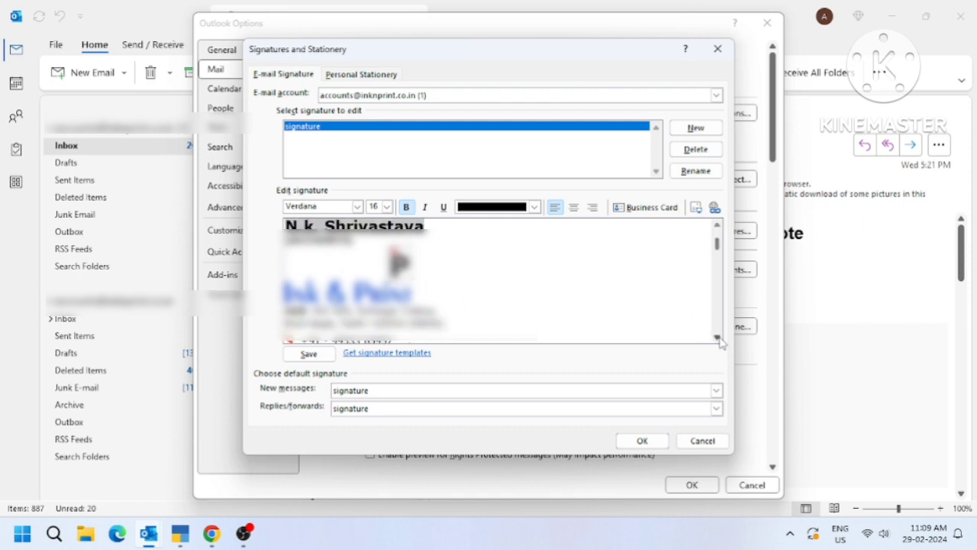
left_click(718, 338)
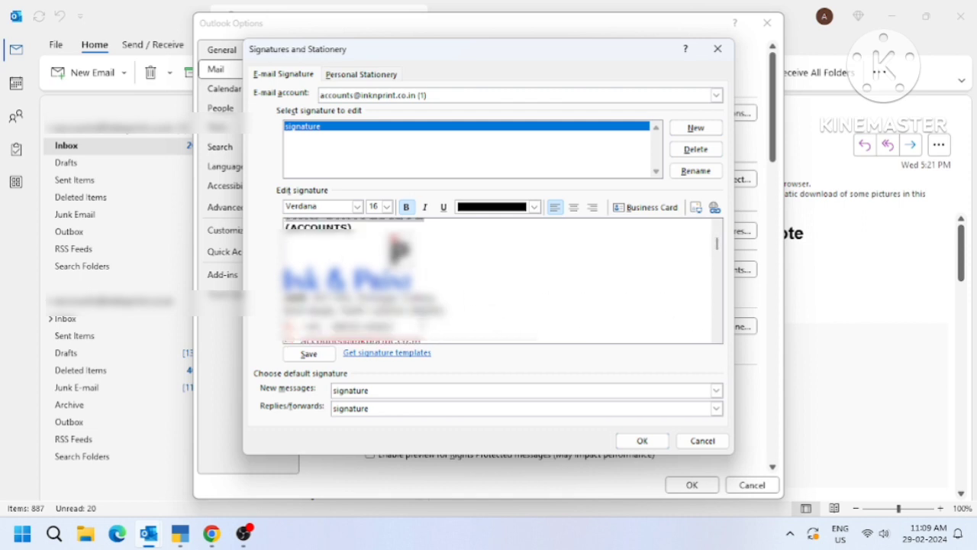
left_click(718, 338)
left_click(718, 337)
left_click(718, 337)
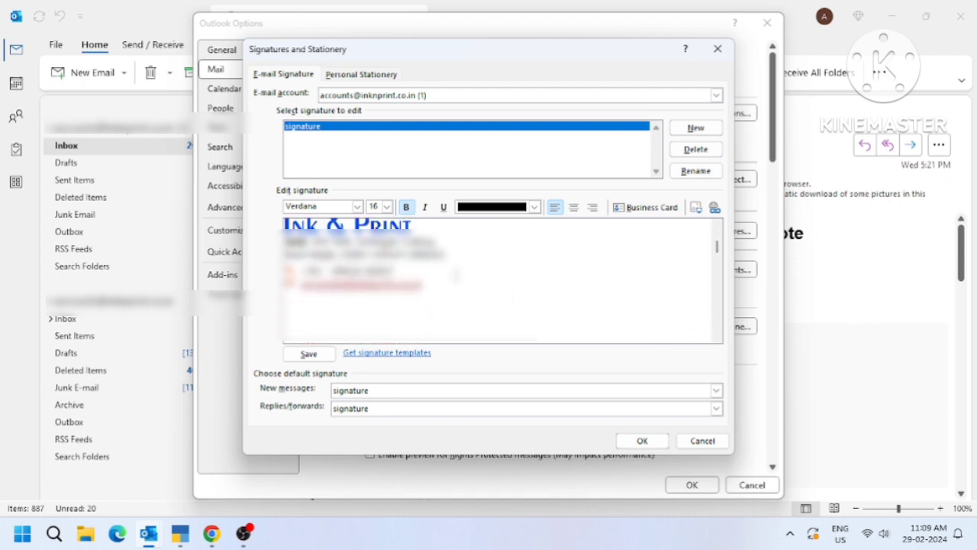
left_click(438, 272)
type("12345")
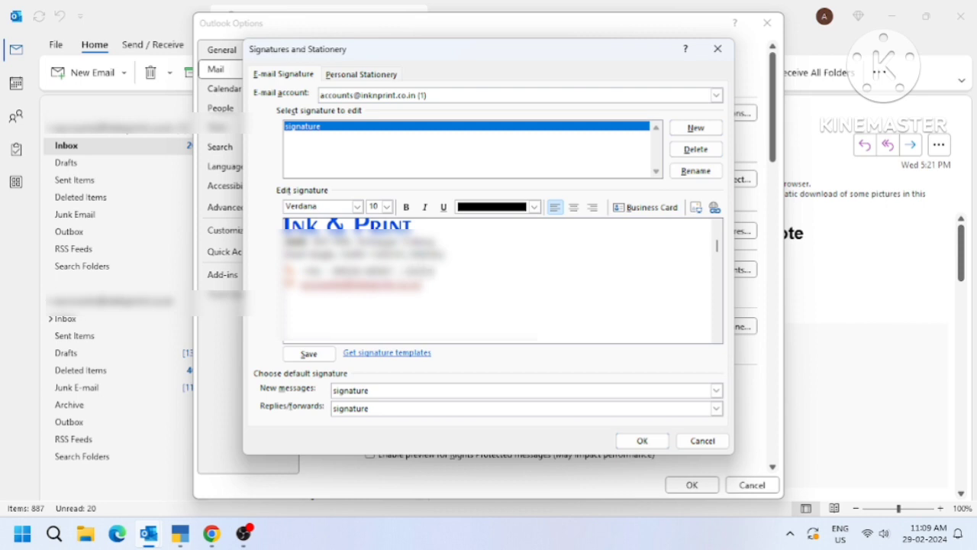
key("BackSpace")
key("BackSpace")
key("BackSpace")
key("BackSpace")
key("BackSpace")
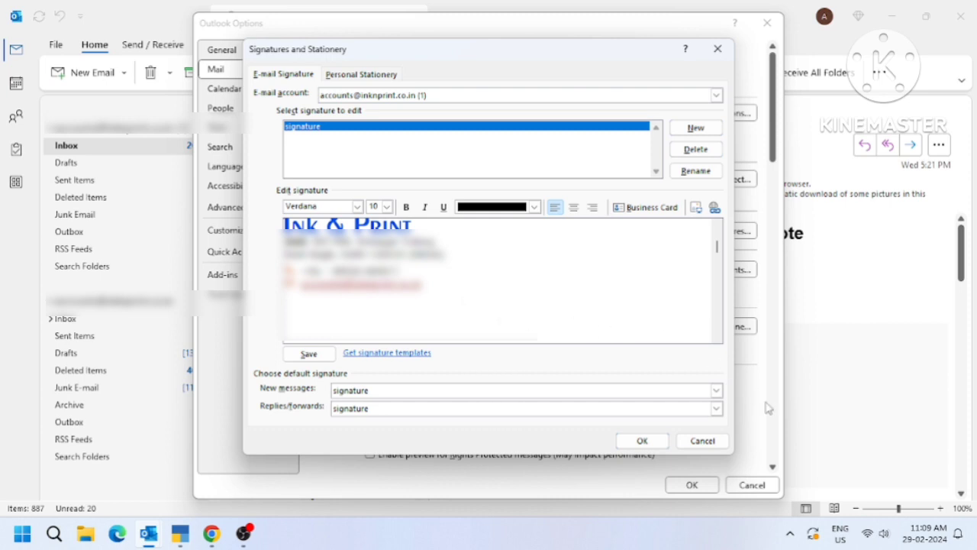
Step: Apply the signature changes and the mail options, and start a new email
left_click(643, 442)
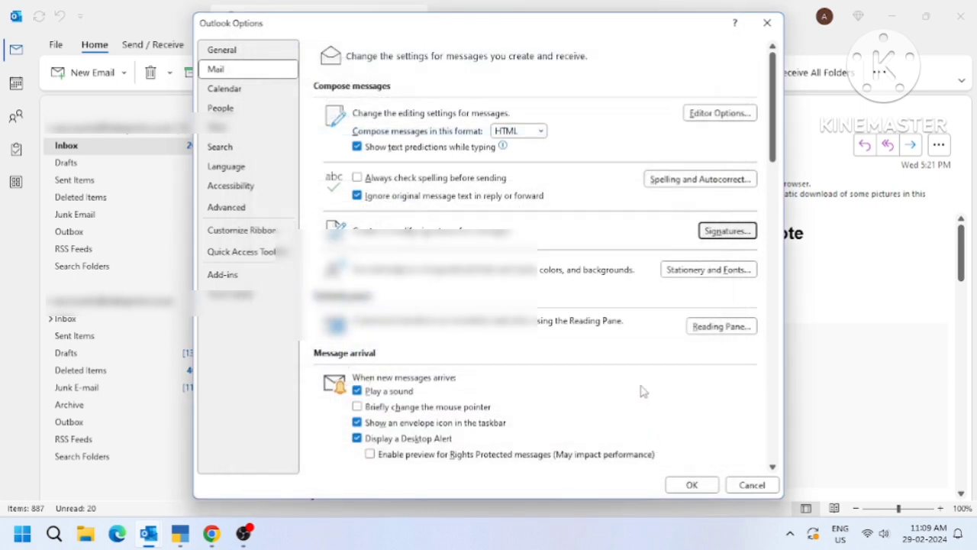
left_click(691, 487)
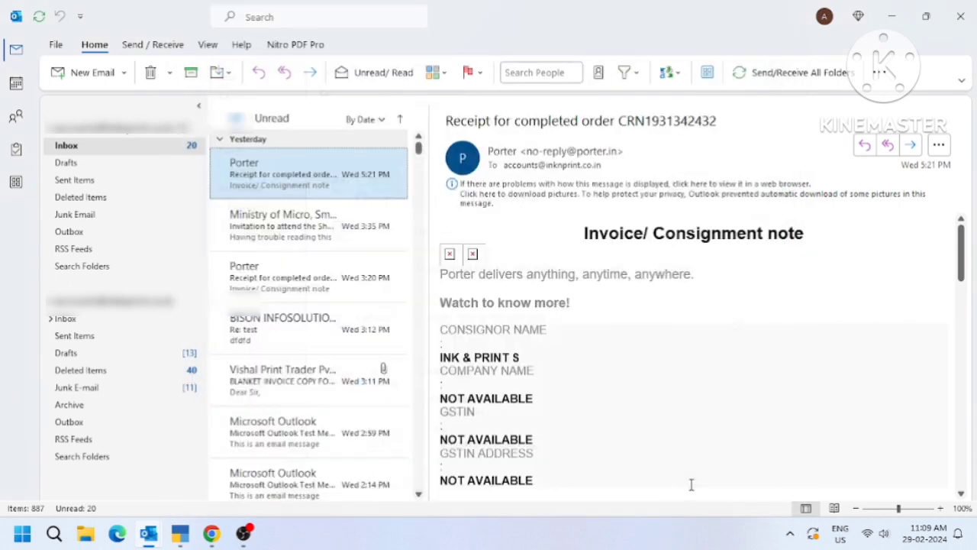
left_click(84, 76)
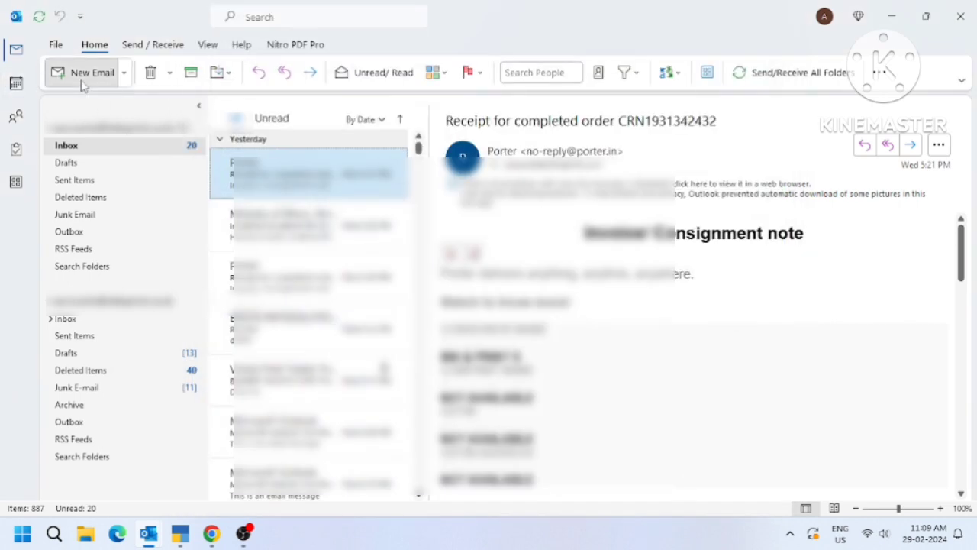